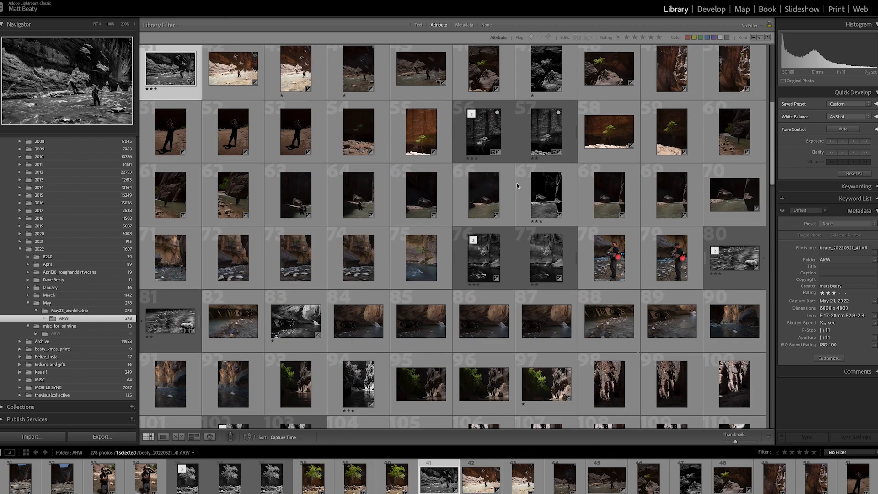
- Look through the thumbnails of the ARW folder and open photo 43, the vertical shot of the hiker in the river, in Loupe view
scroll(517, 185, down, 5)
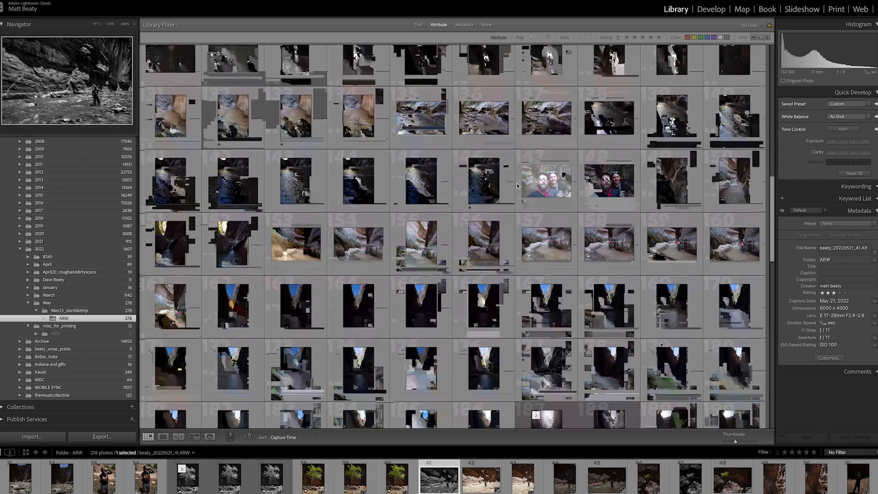
scroll(517, 185, down, 3)
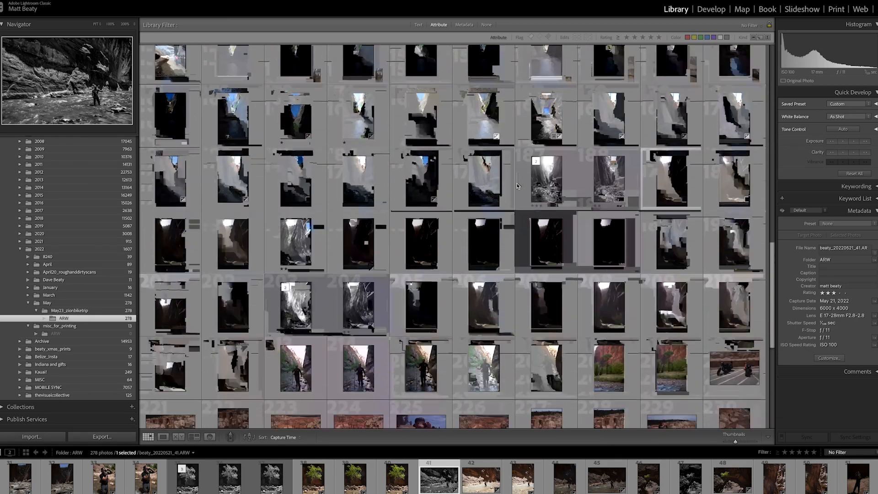
scroll(517, 185, down, 3)
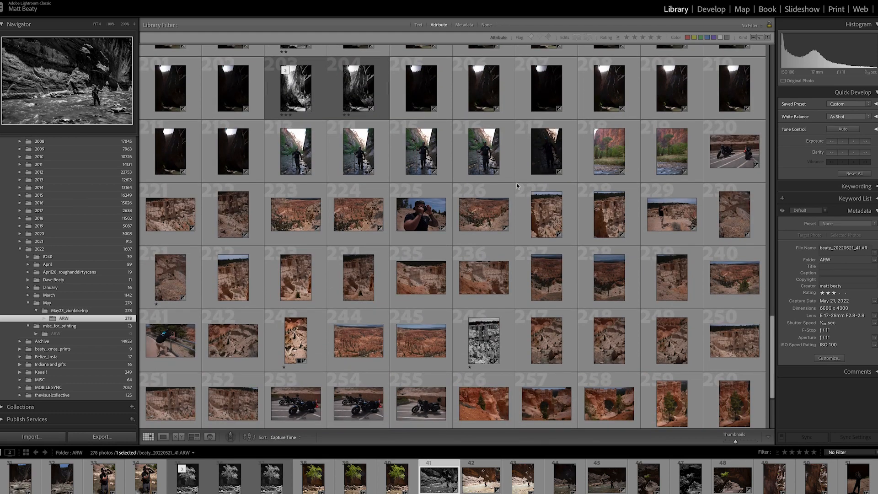
scroll(517, 185, up, 20)
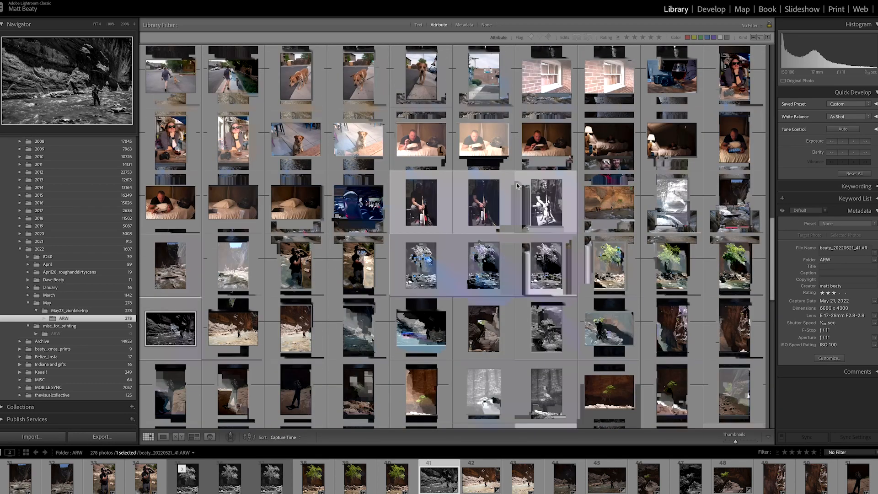
key(j)
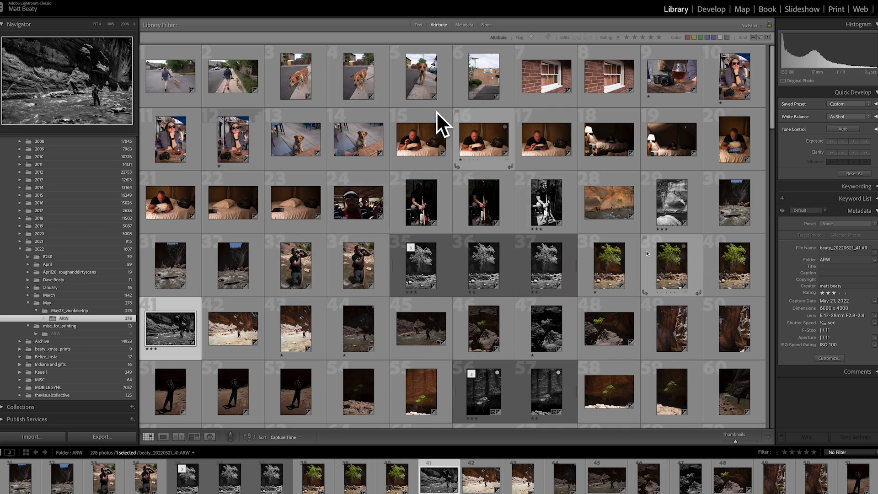
scroll(437, 124, down, 2)
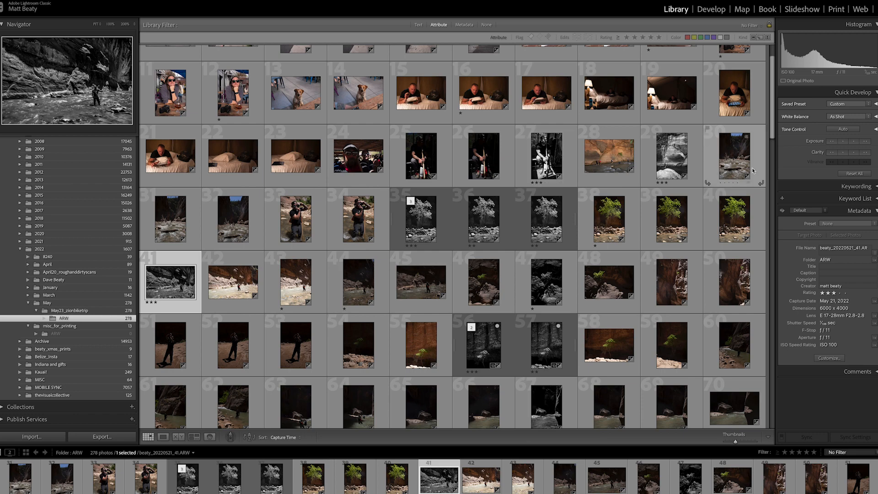
scroll(617, 268, down, 3)
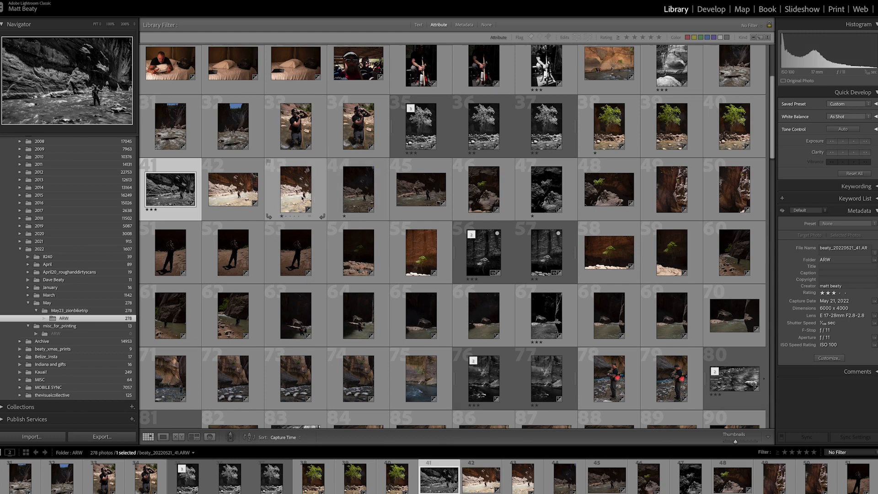
double_click(300, 197)
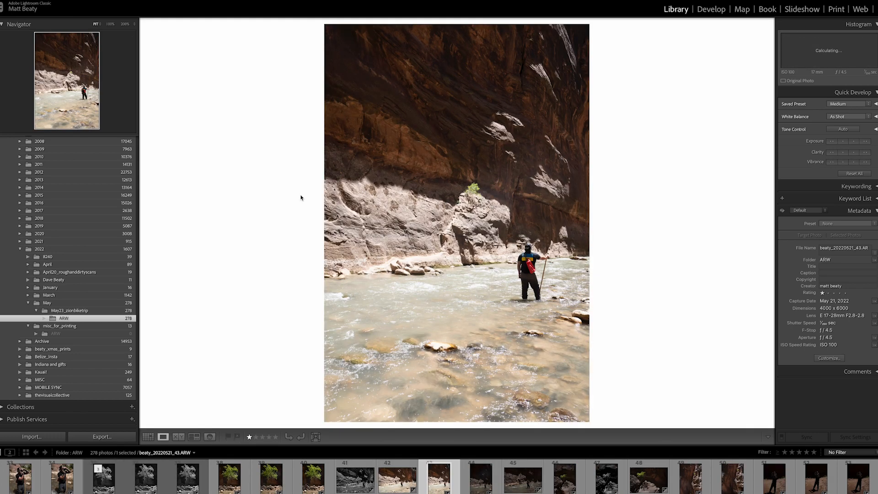
- Compare photos 41 to 44 of the hiker in the river at full size, giving photo 43 one star, and return to the grid
key(Left)
key(Left)
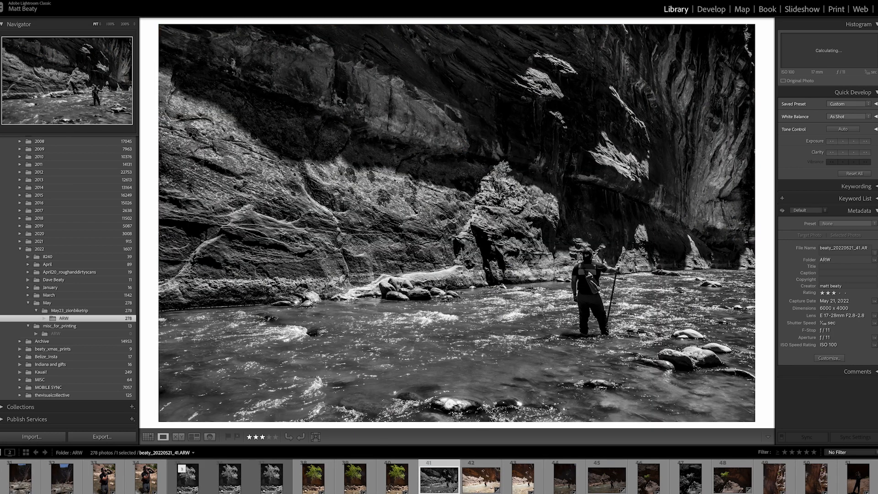
key(Right)
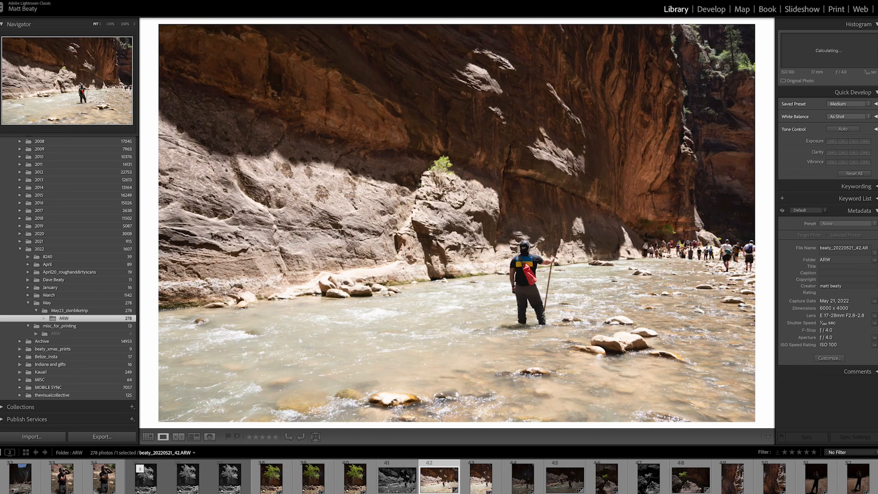
key(Right)
key(1)
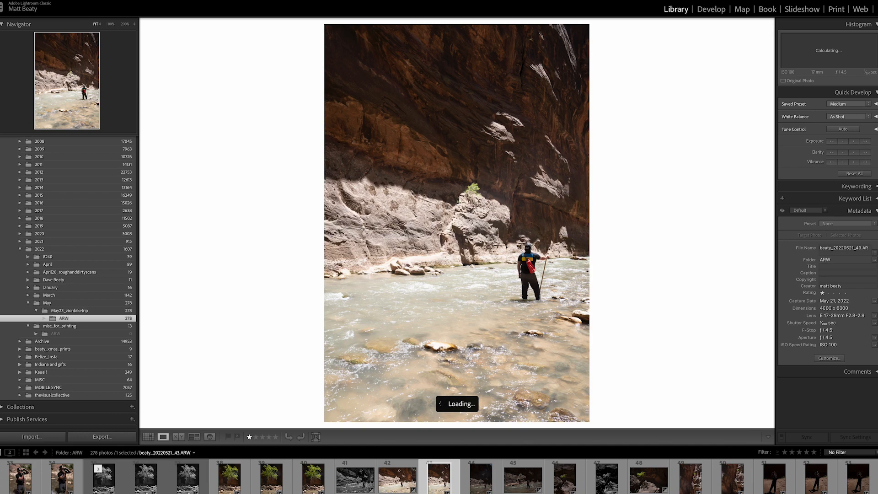
key(Right)
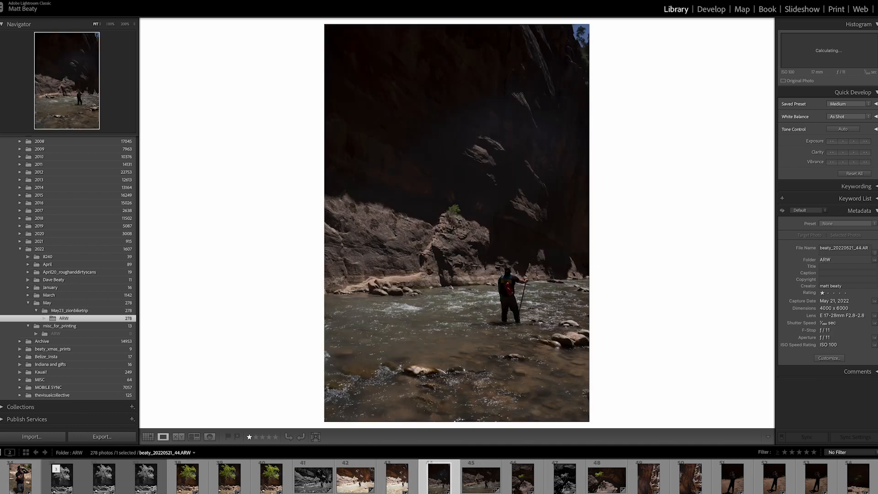
key(Left)
key(Right)
key(g)
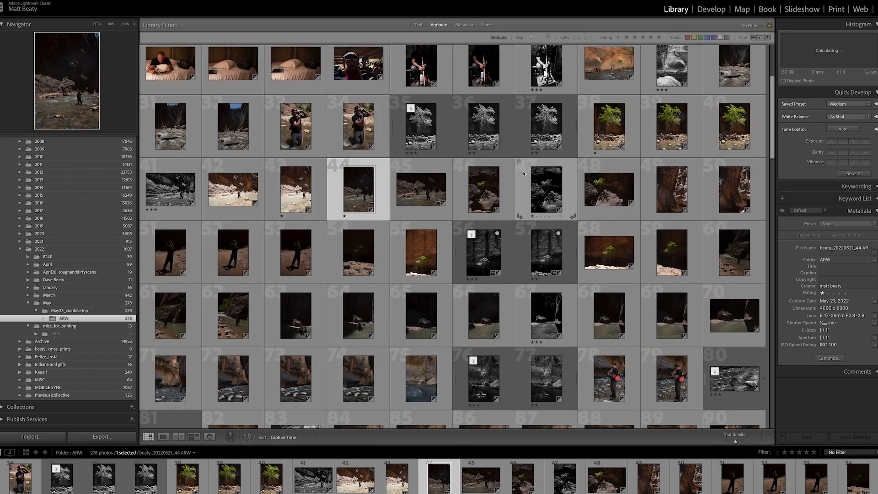
- Review photos 46 to 48 of the tree among the boulders in Loupe view and rate photo 48 one star
double_click(545, 186)
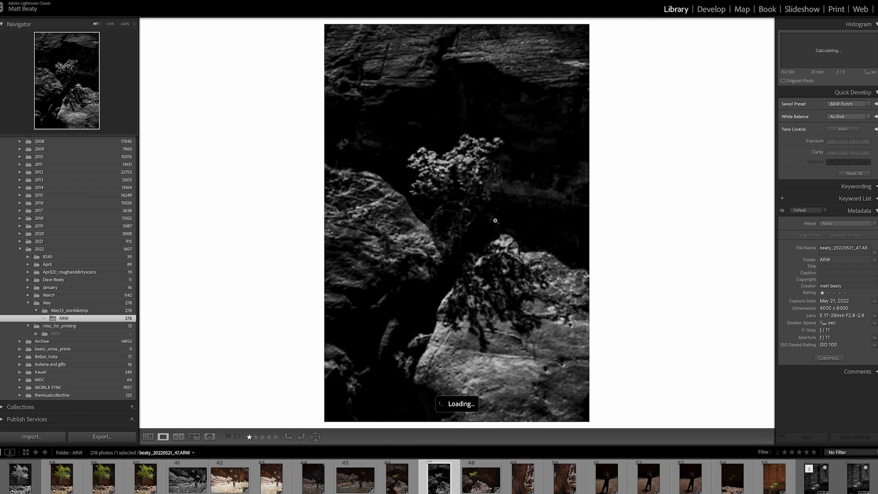
key(Left)
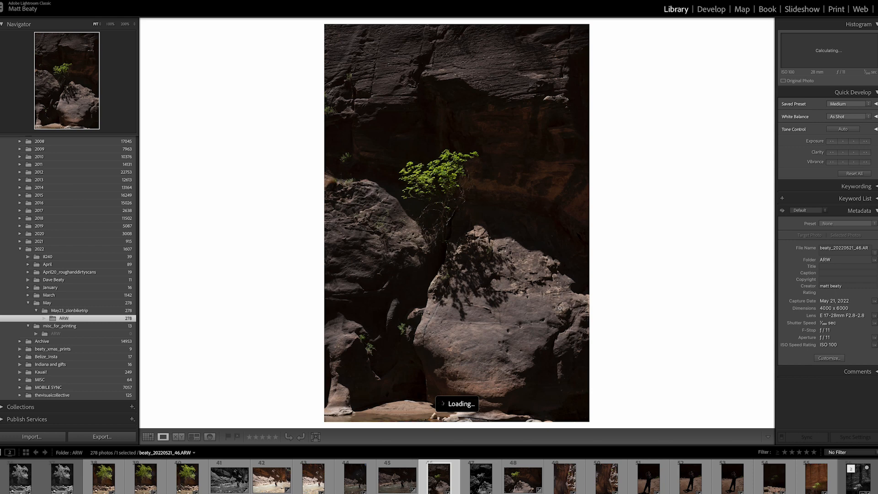
key(Right)
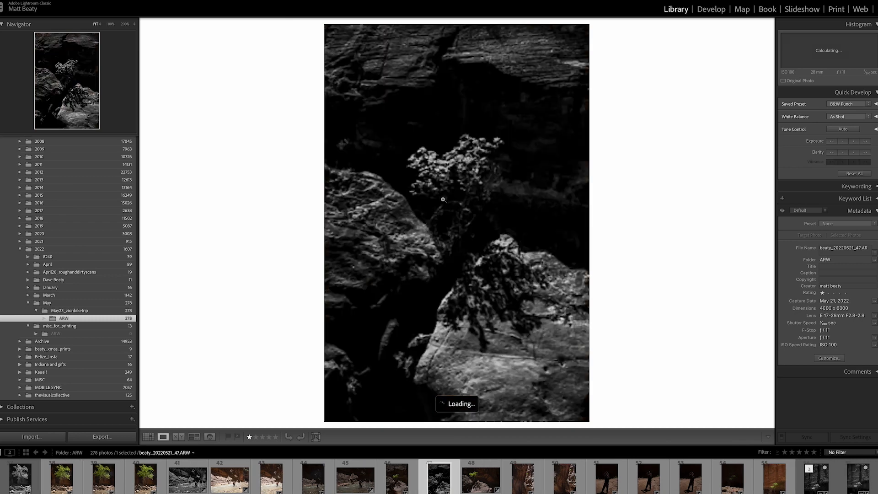
key(Right)
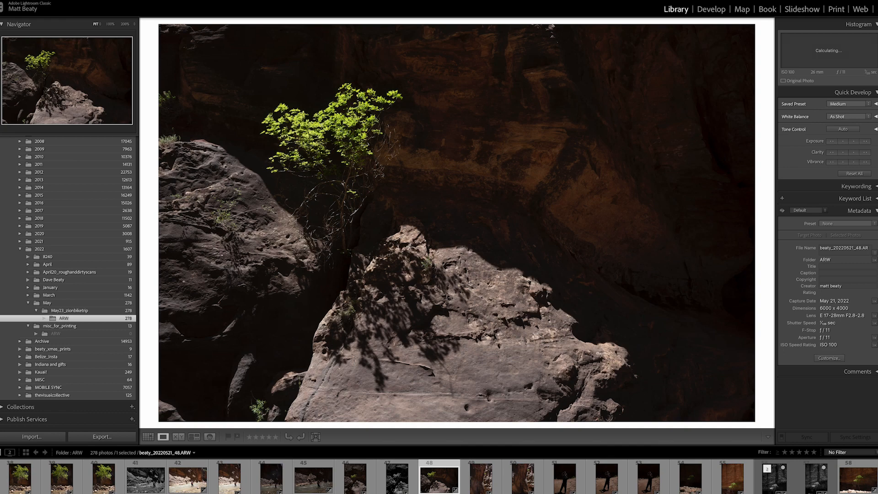
key(Right)
key(Left)
key(1)
key(Right)
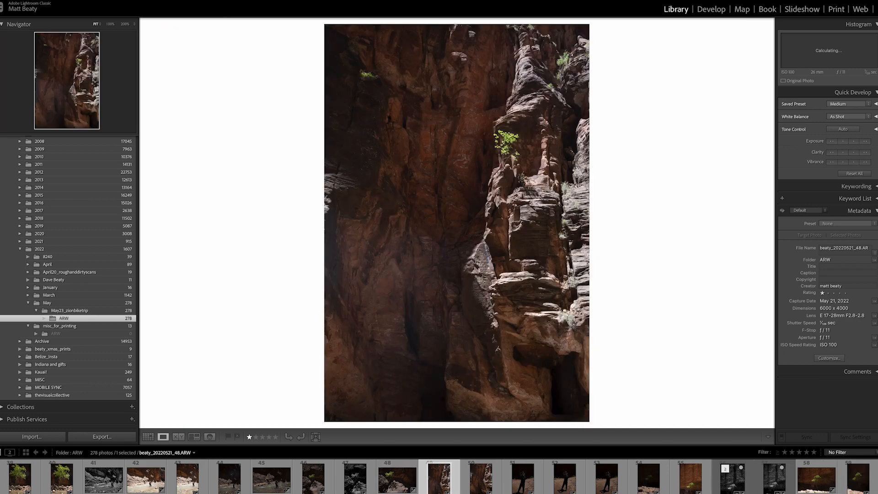
- Rate the two vertical cliff photos, 49 and 50, one star each and return to the grid
key(Right)
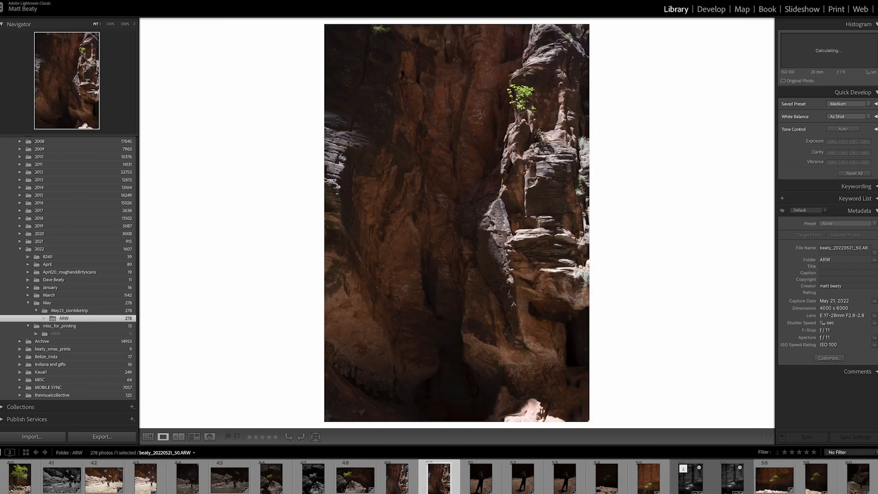
key(Right)
key(Left)
key(Left)
key(1)
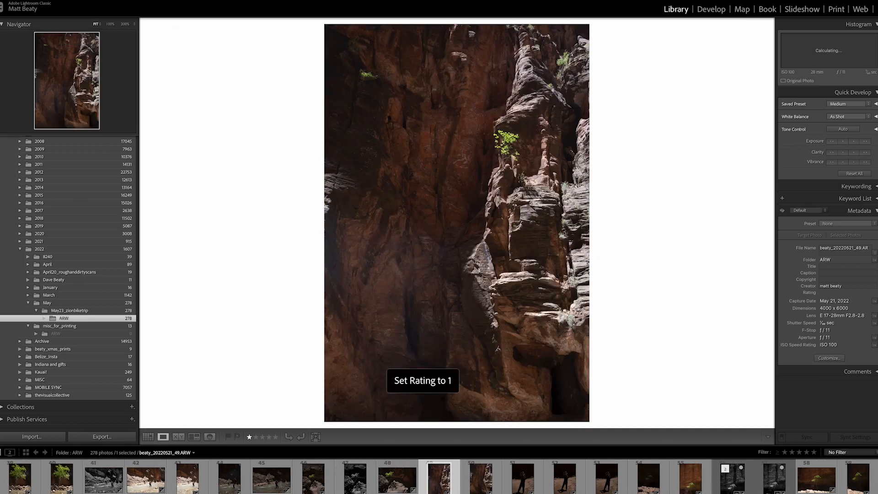
key(Right)
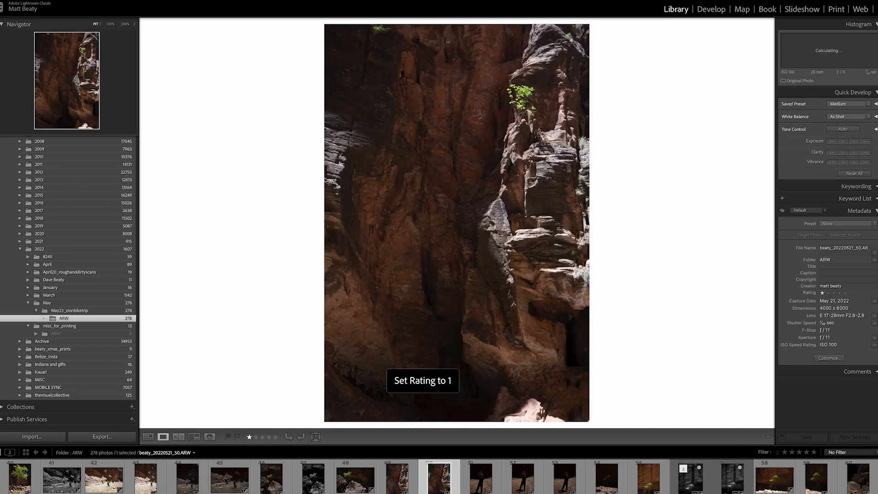
key(g)
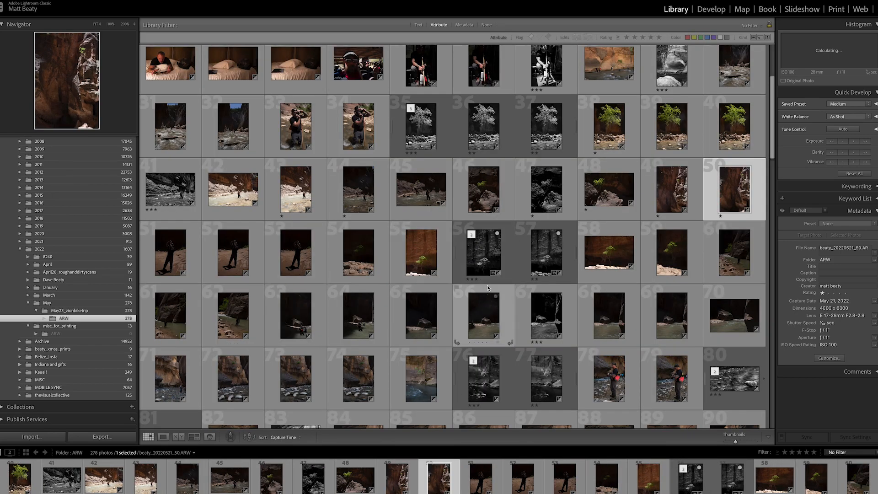
- Examine the star ratings of the remaining photos through the end of the ARW folder
scroll(488, 287, down, 8)
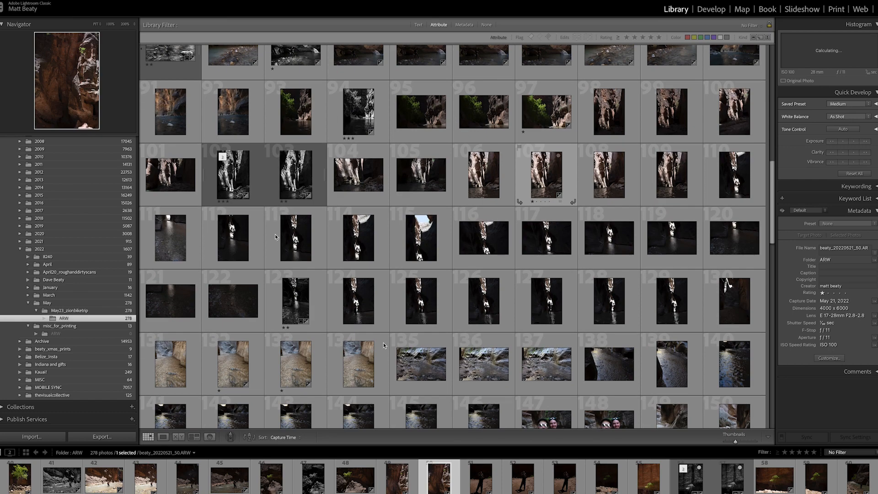
scroll(383, 342, down, 3)
click(295, 106)
scroll(592, 243, down, 1)
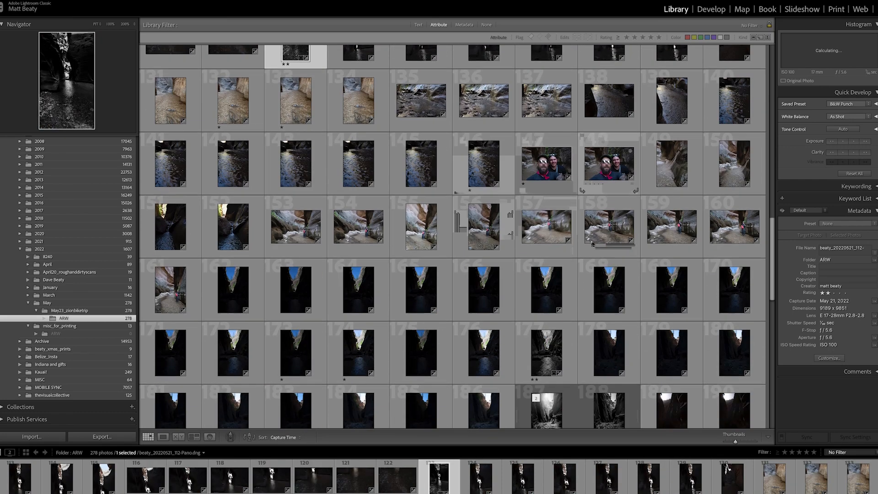
scroll(590, 359, down, 1)
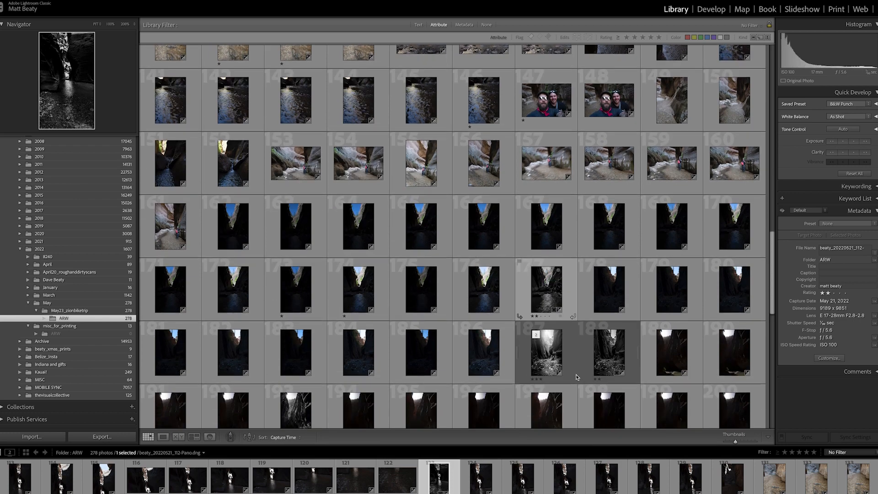
scroll(575, 374, down, 2)
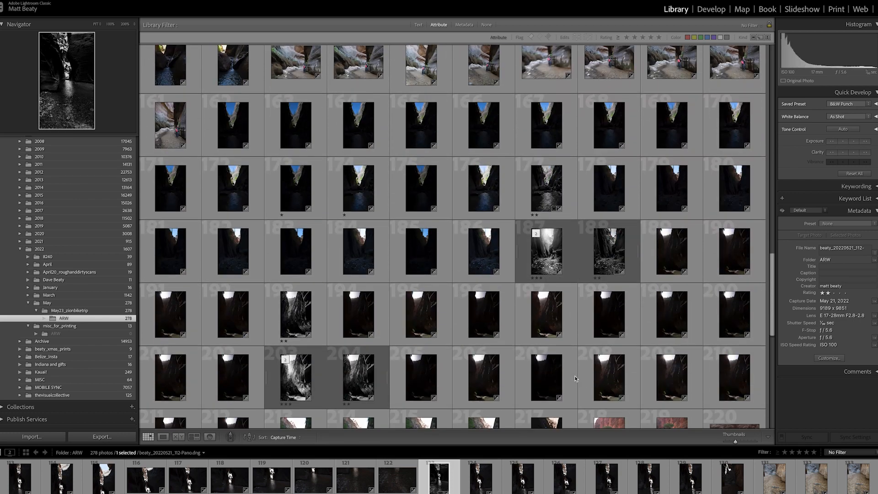
scroll(575, 376, down, 4)
scroll(519, 360, down, 3)
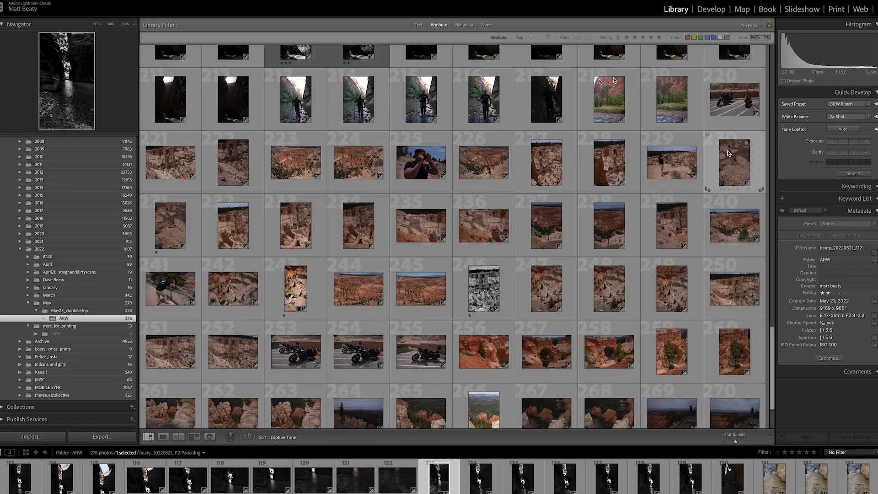
scroll(618, 298, down, 3)
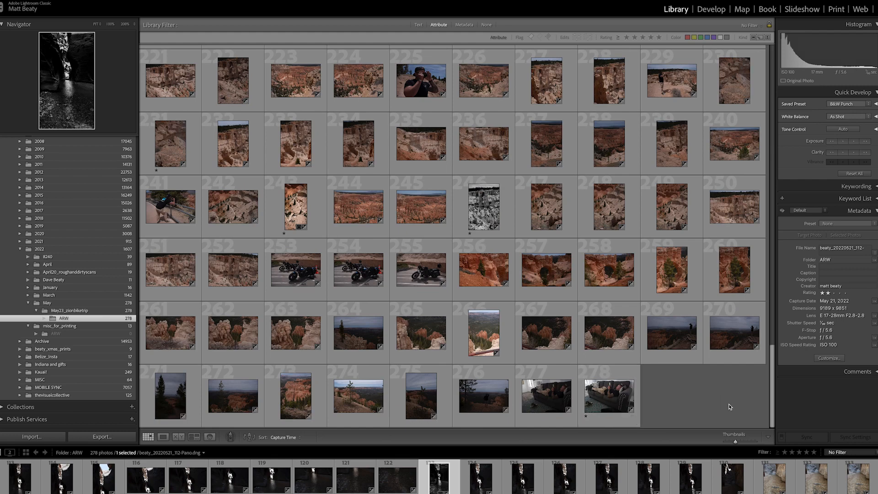
- Filter the folder to photos rated two stars or higher and open the black-and-white canyon sunburst photo in Loupe view
click(792, 452)
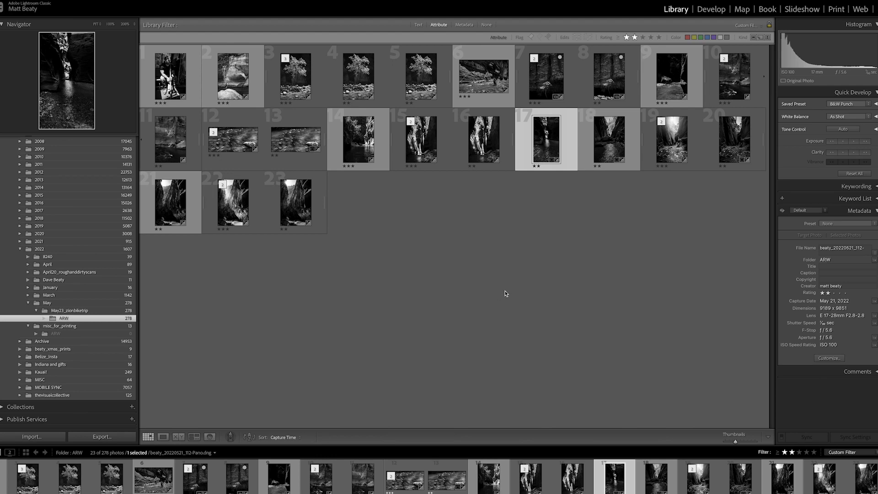
click(504, 294)
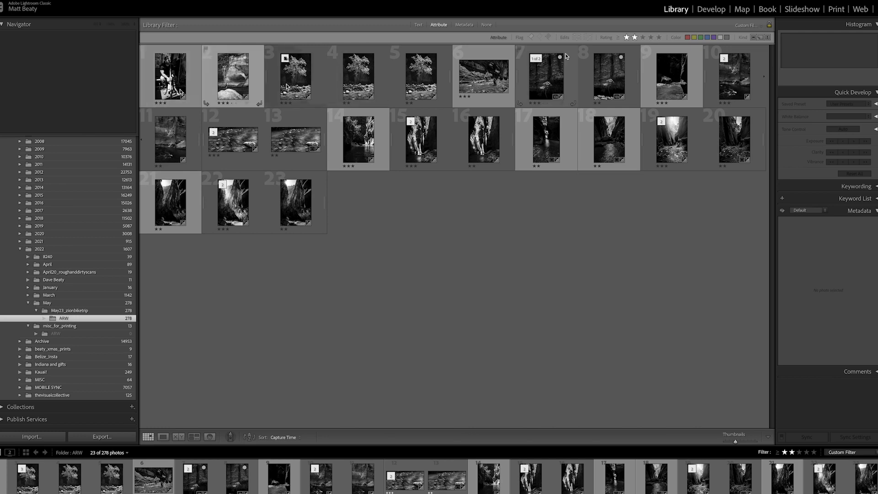
click(672, 146)
double_click(672, 147)
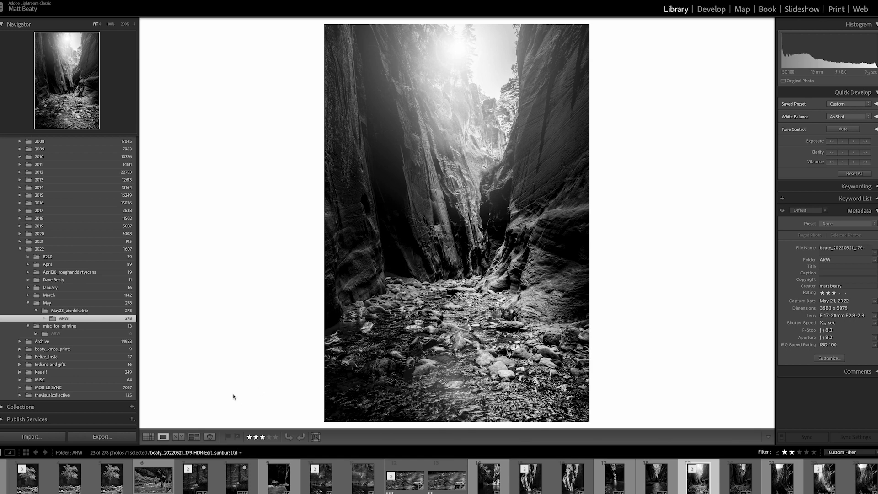
- Soft proof the sunburst photo in the Develop module using the PiezoDN Silver Print.icc profile
key(d)
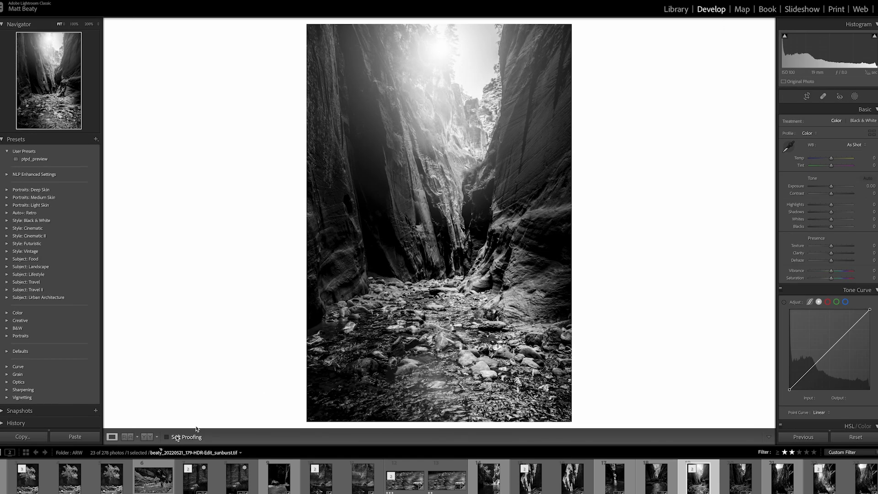
key(s)
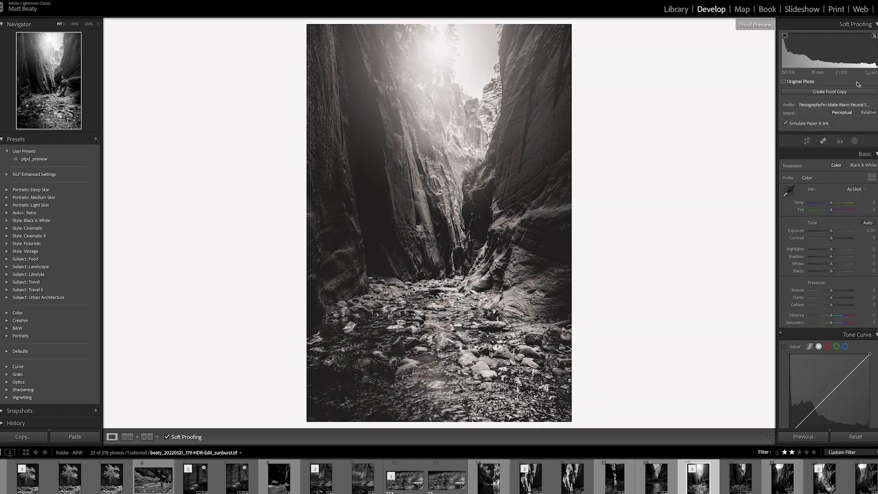
click(851, 105)
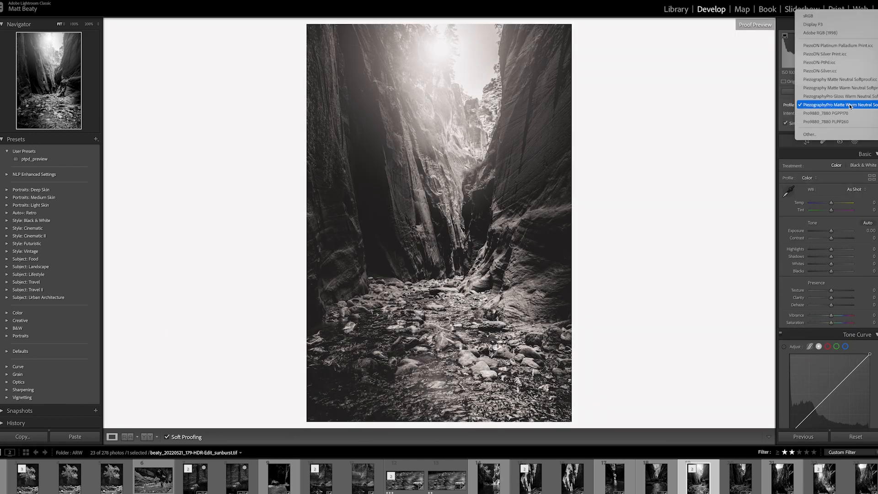
click(850, 53)
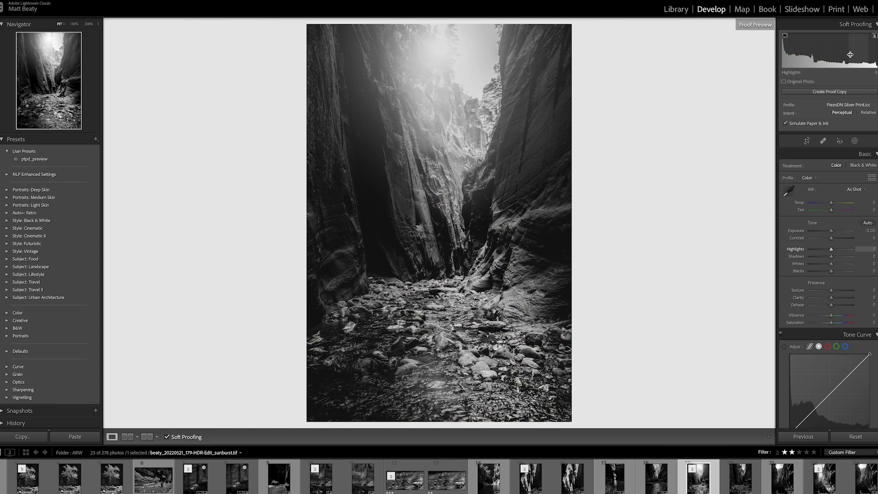
- Compare the sunburst photo with Simulate Paper & Ink on and off, and turn off soft proofing
click(809, 124)
click(808, 125)
click(808, 124)
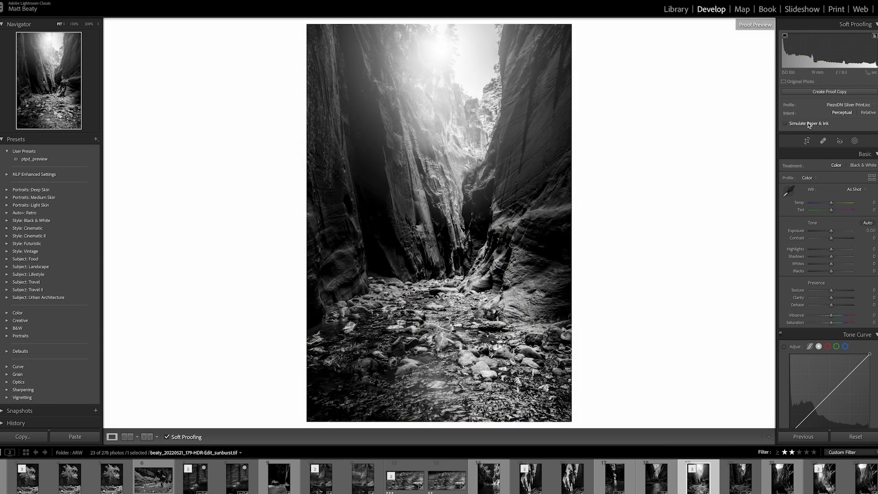
click(809, 124)
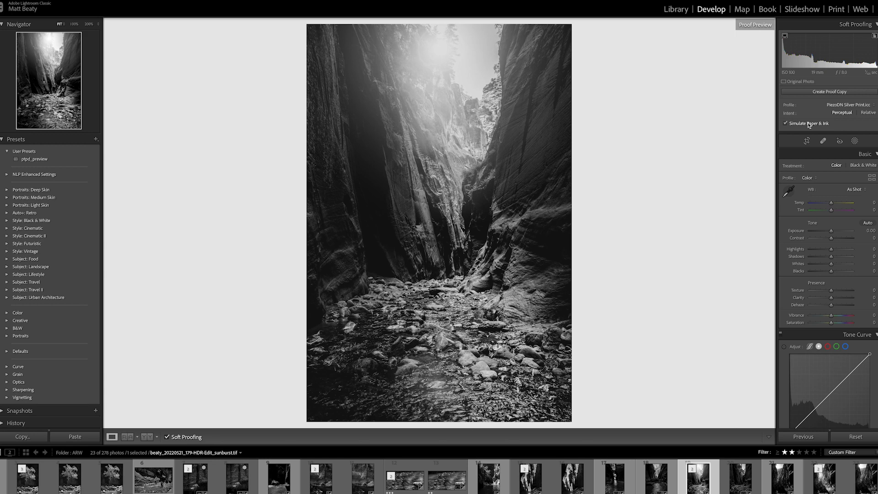
click(809, 124)
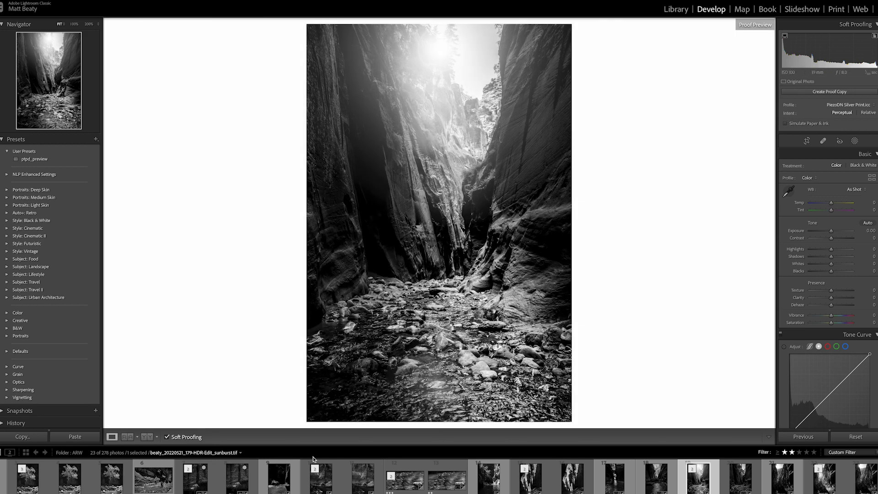
click(194, 439)
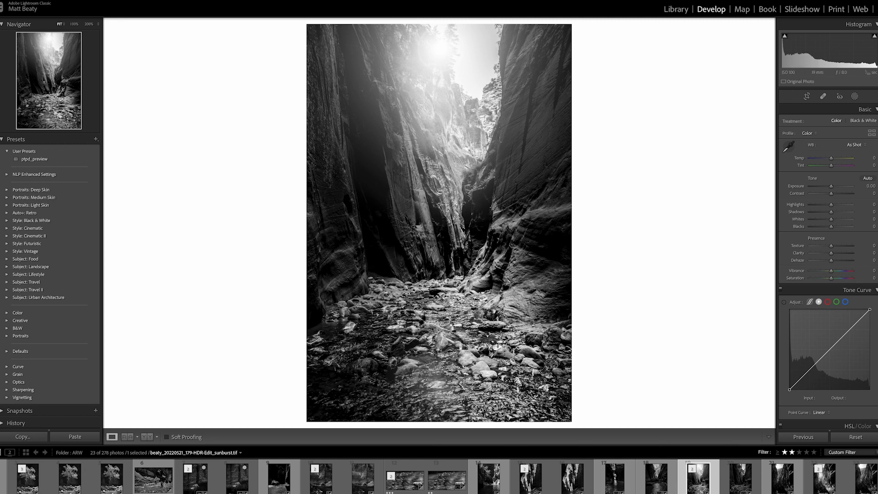
- Switch to the Print module and check the printer, paper size and orientation in the page setup
click(836, 10)
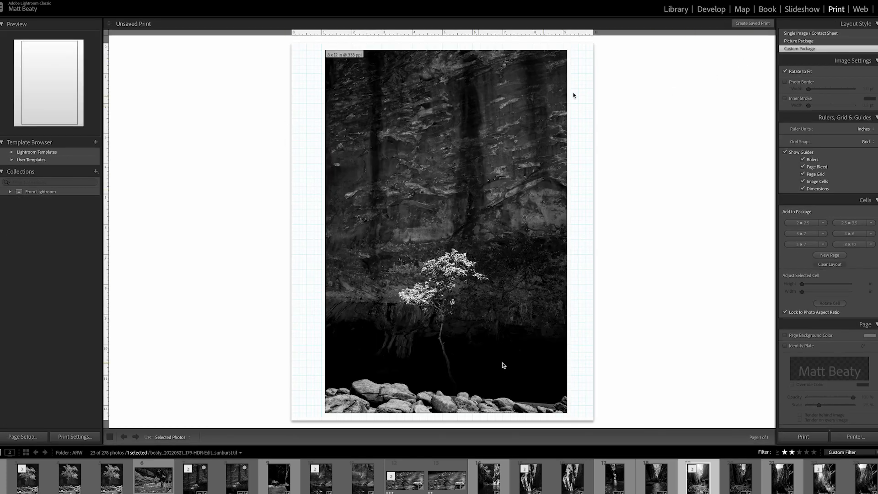
click(38, 438)
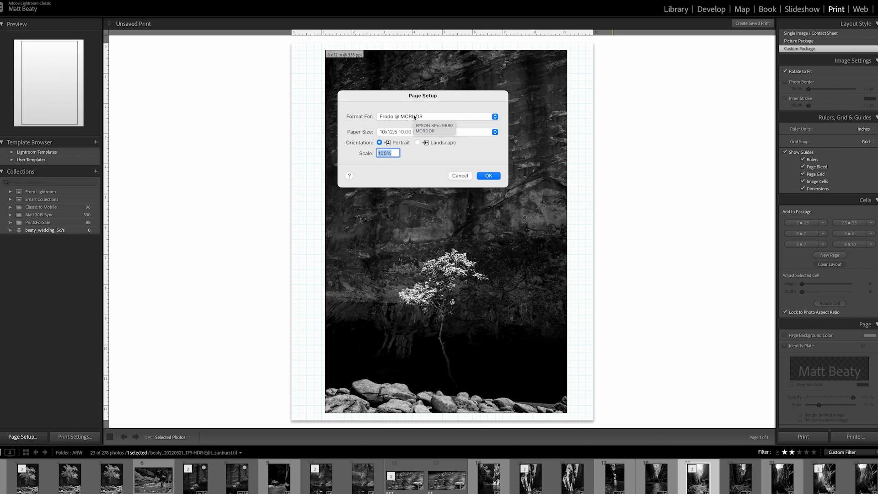
click(492, 178)
- Review the layout and print job options, and show the Printer Settings section of the printer's print dialog
scroll(842, 122, down, 5)
scroll(837, 138, up, 10)
scroll(819, 151, down, 9)
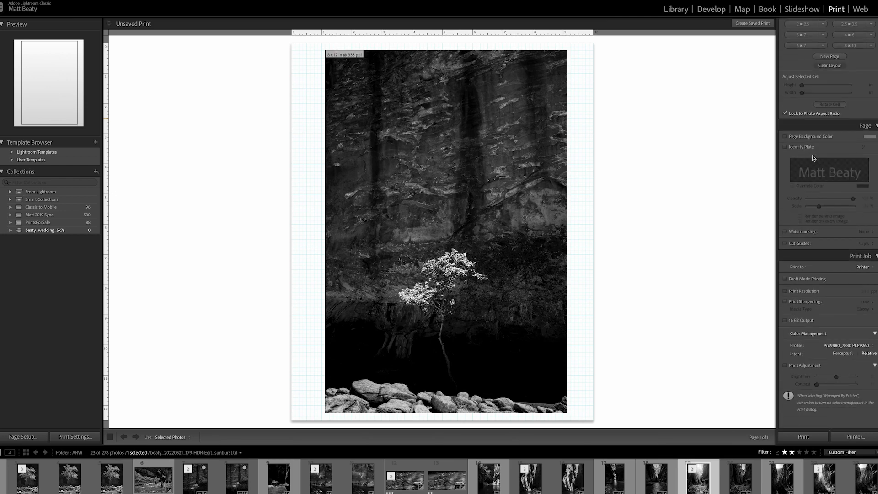
scroll(814, 164, down, 2)
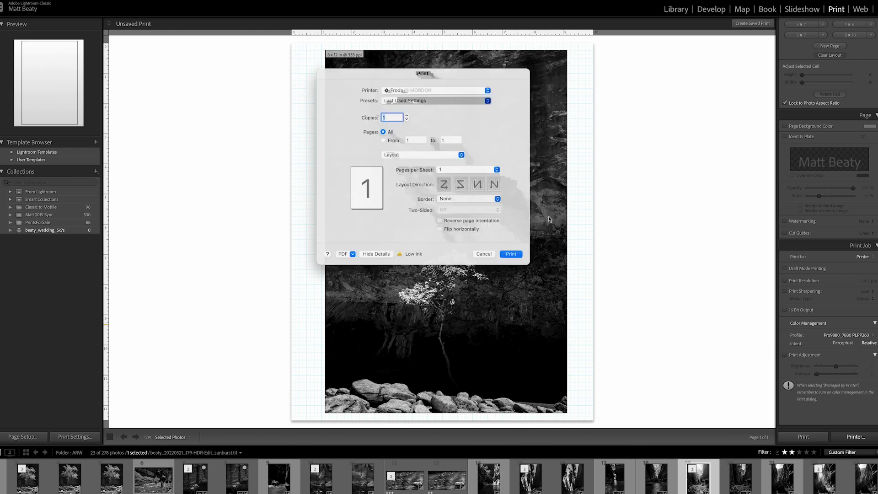
click(425, 154)
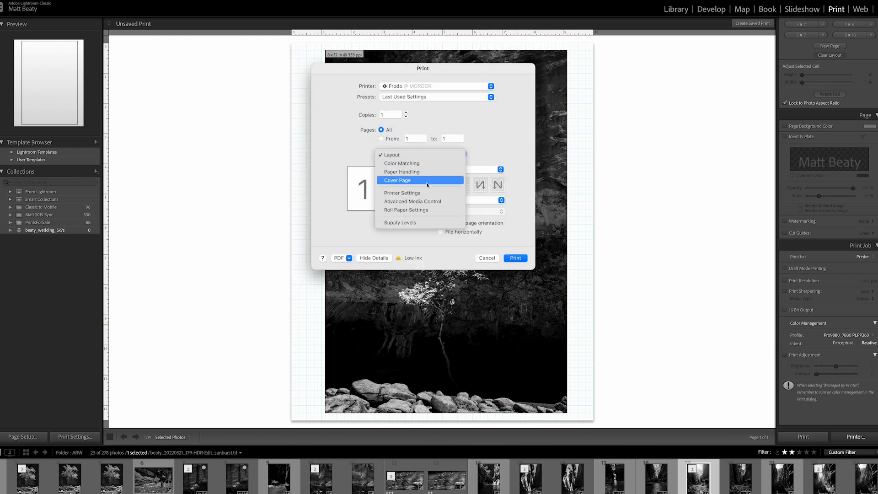
click(429, 193)
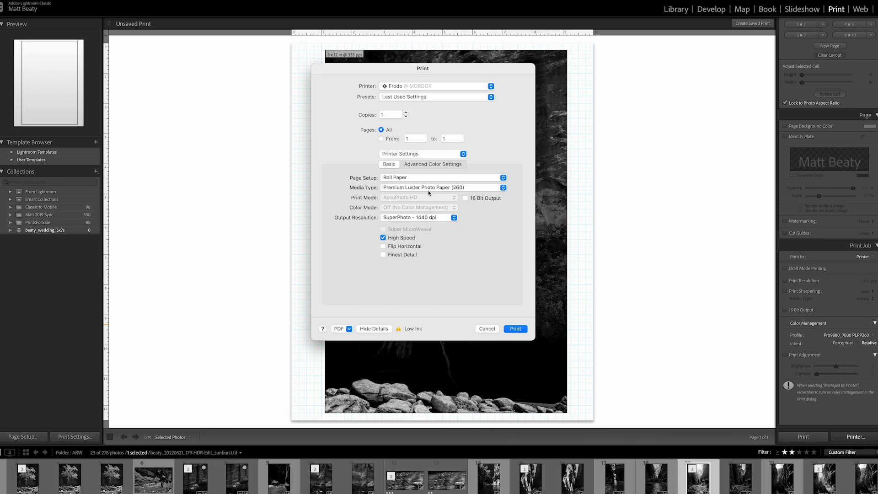